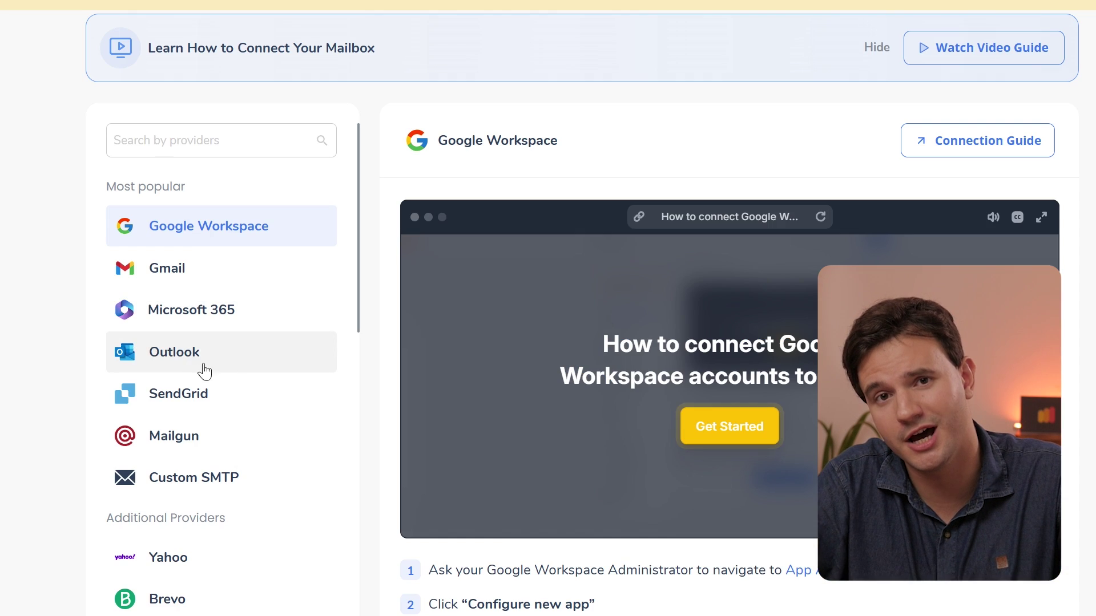
Step: Choose Outlook from Warmy's mailbox provider list
{"action": "left_click", "coordinate": [221, 355]}
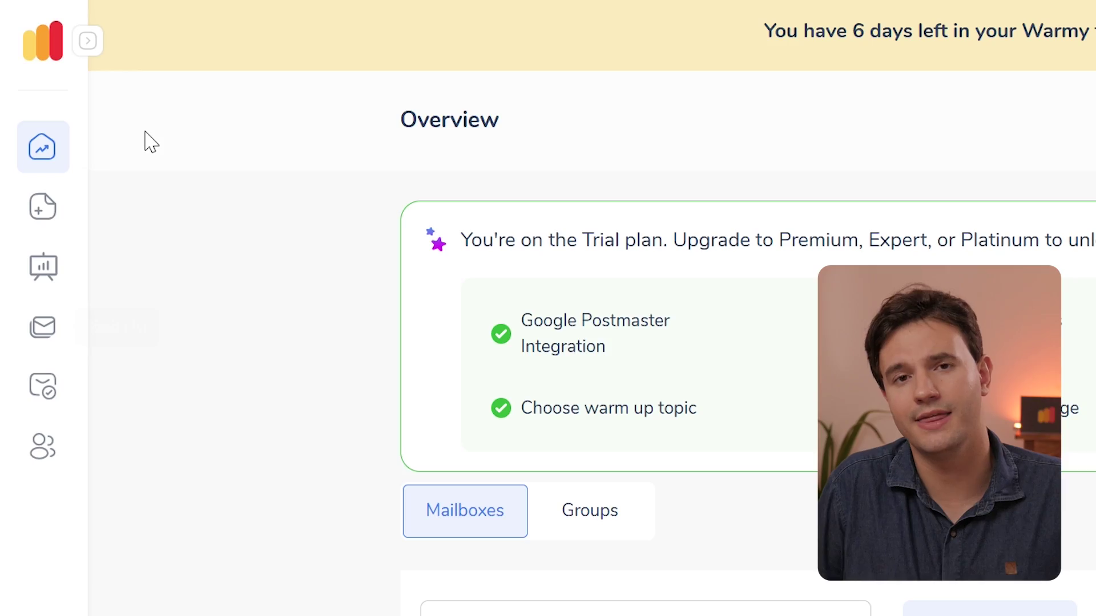
Step: Validate CLIENT LIST 02.csv's 120 emails (101 deliverable, 19 not) and download the results
{"action": "left_click", "coordinate": [42, 389]}
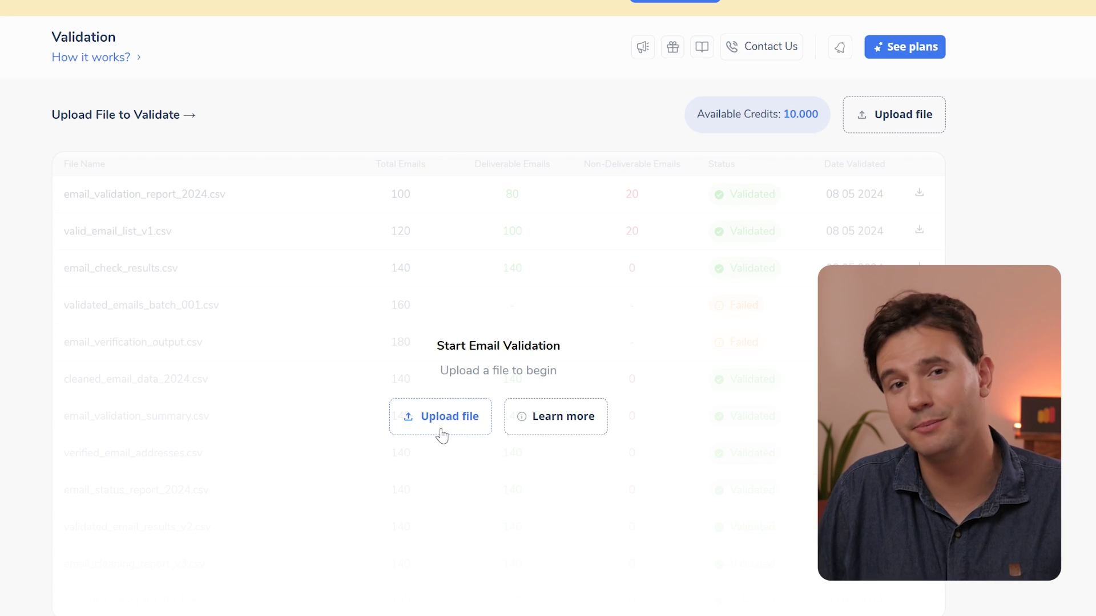
{"action": "left_click", "coordinate": [442, 420]}
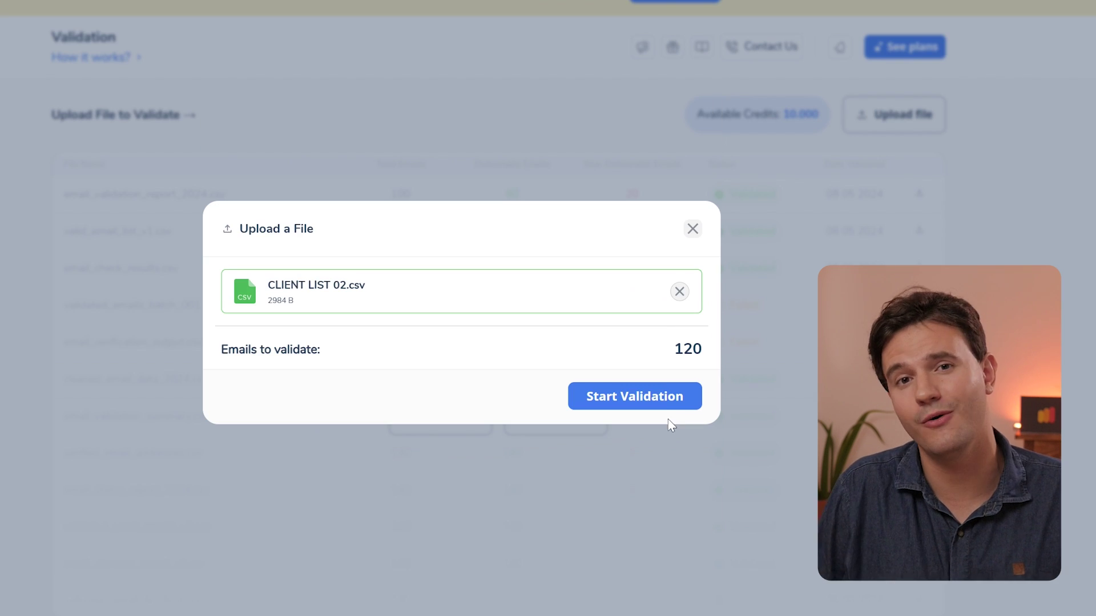
{"action": "left_click", "coordinate": [626, 401]}
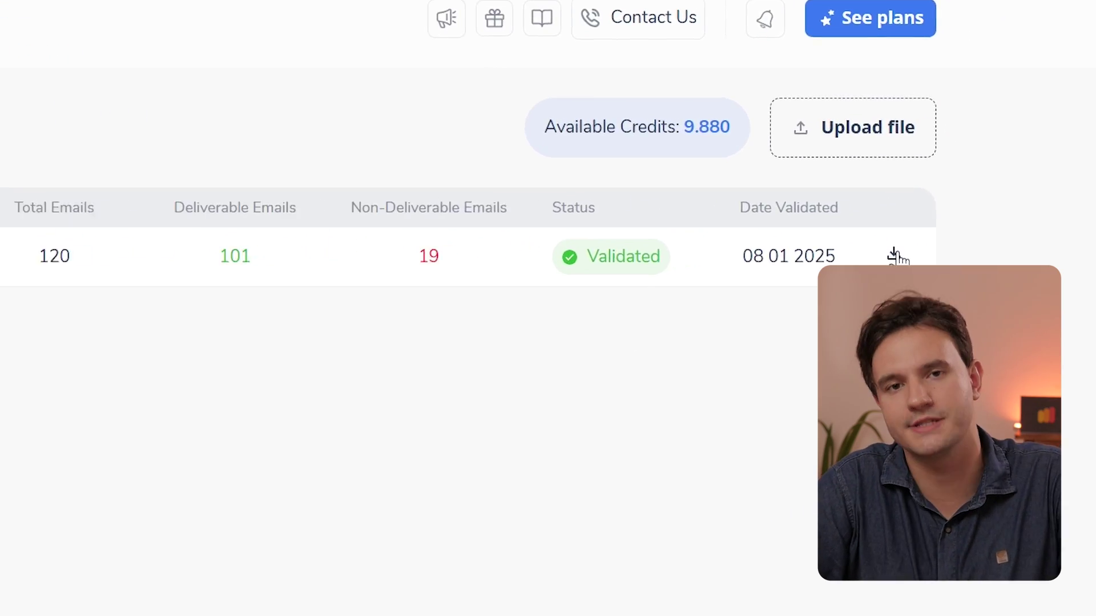
{"action": "left_click", "coordinate": [897, 255]}
{"action": "scroll", "coordinate": [372, 334], "scroll_direction": "down", "scroll_amount": 5}
{"action": "scroll", "coordinate": [373, 334], "scroll_direction": "down", "scroll_amount": 5}
{"action": "scroll", "coordinate": [377, 339], "scroll_direction": "down", "scroll_amount": 3}
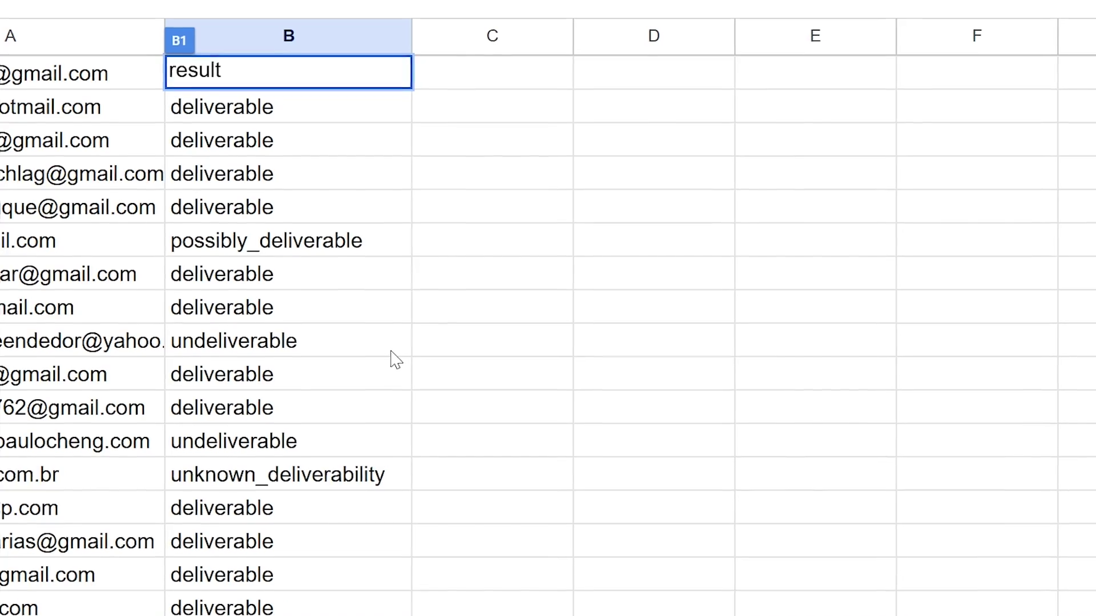
{"action": "scroll", "coordinate": [395, 360], "scroll_direction": "down", "scroll_amount": 5}
{"action": "scroll", "coordinate": [395, 360], "scroll_direction": "up", "scroll_amount": 4}
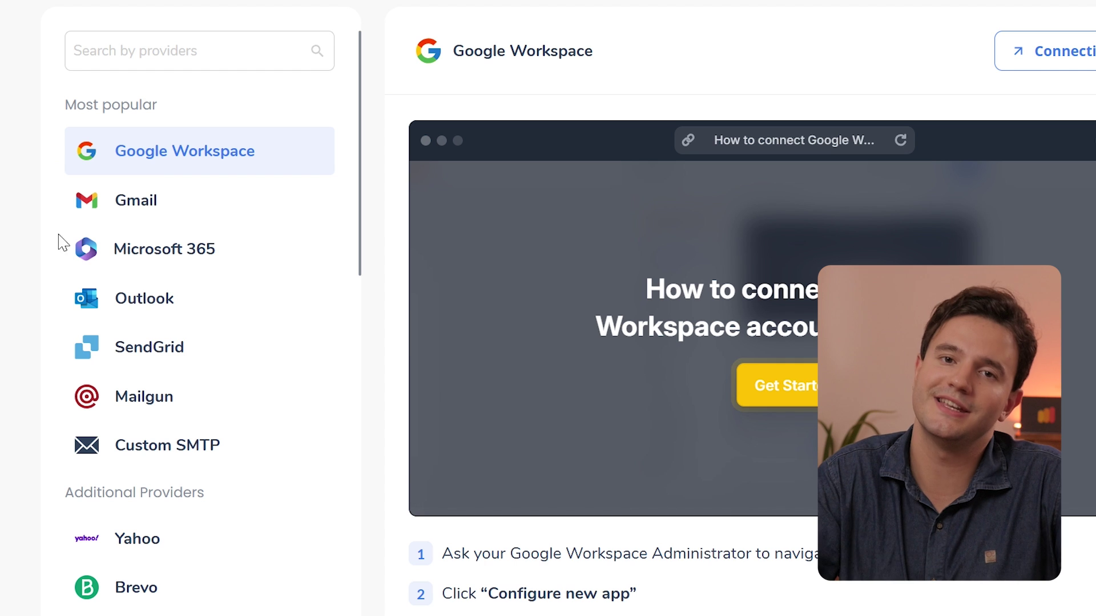
Step: Select Outlook as the provider so its Connect option appears
{"action": "left_click", "coordinate": [202, 306]}
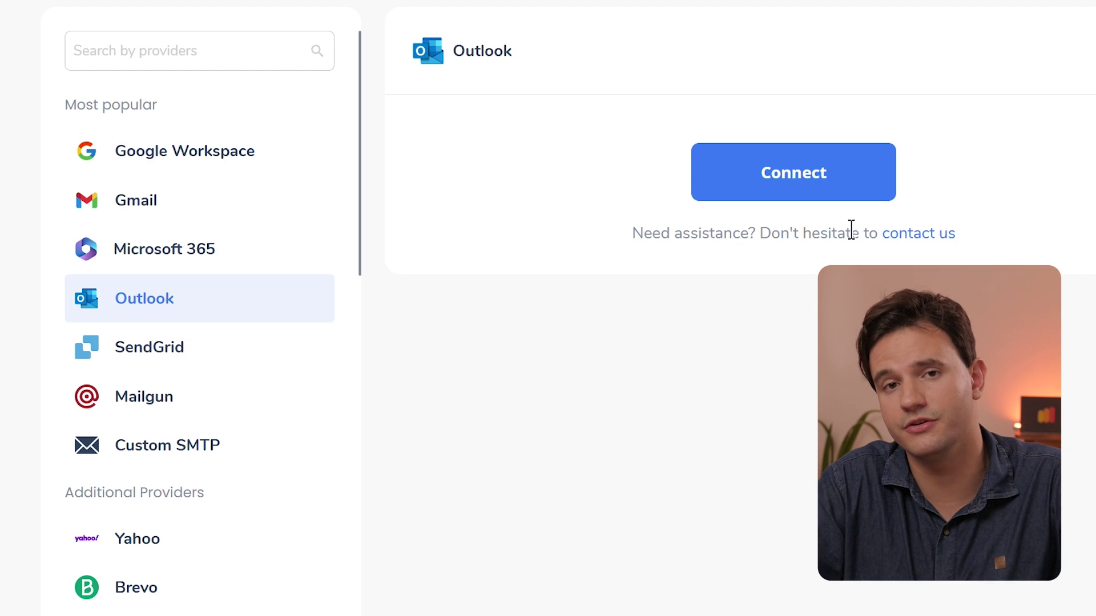